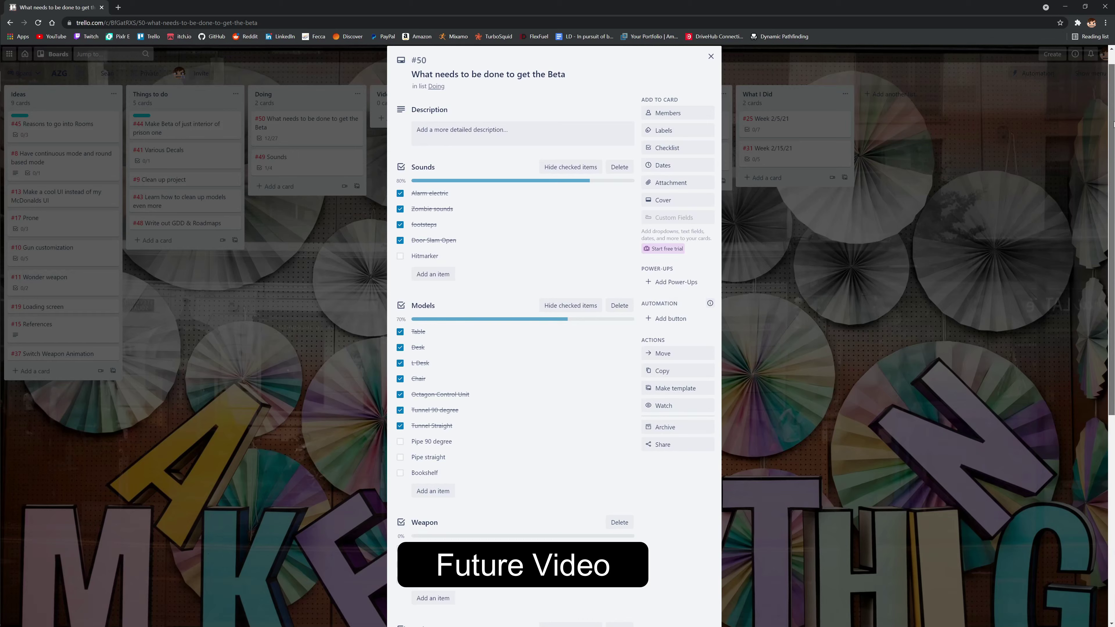
Trim the Alarm track down to about 3.6 seconds of three beeps
{"action": "scroll", "coordinate": [1113, 132], "scroll_direction": "down", "scroll_amount": 1}
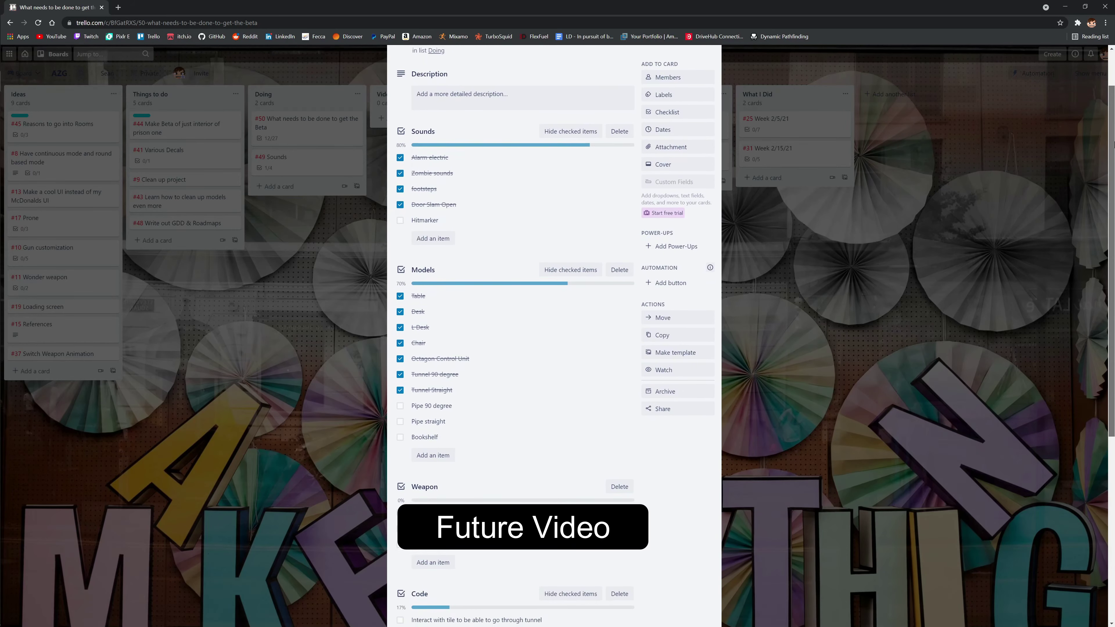
{"action": "scroll", "coordinate": [1113, 147], "scroll_direction": "down", "scroll_amount": 2}
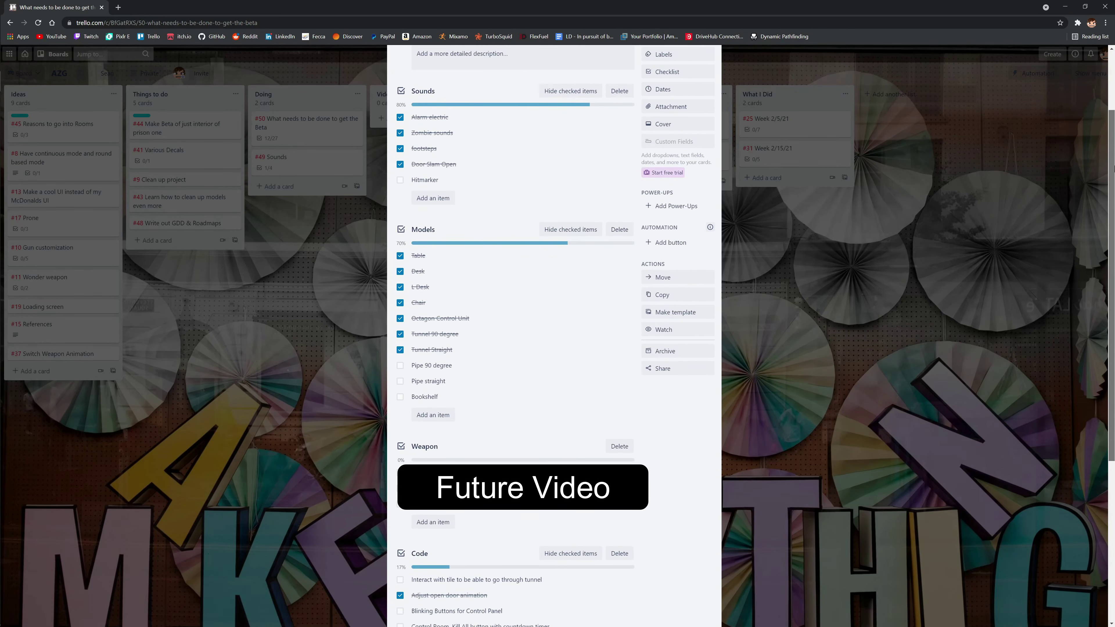
{"action": "scroll", "coordinate": [1114, 184], "scroll_direction": "down", "scroll_amount": 3}
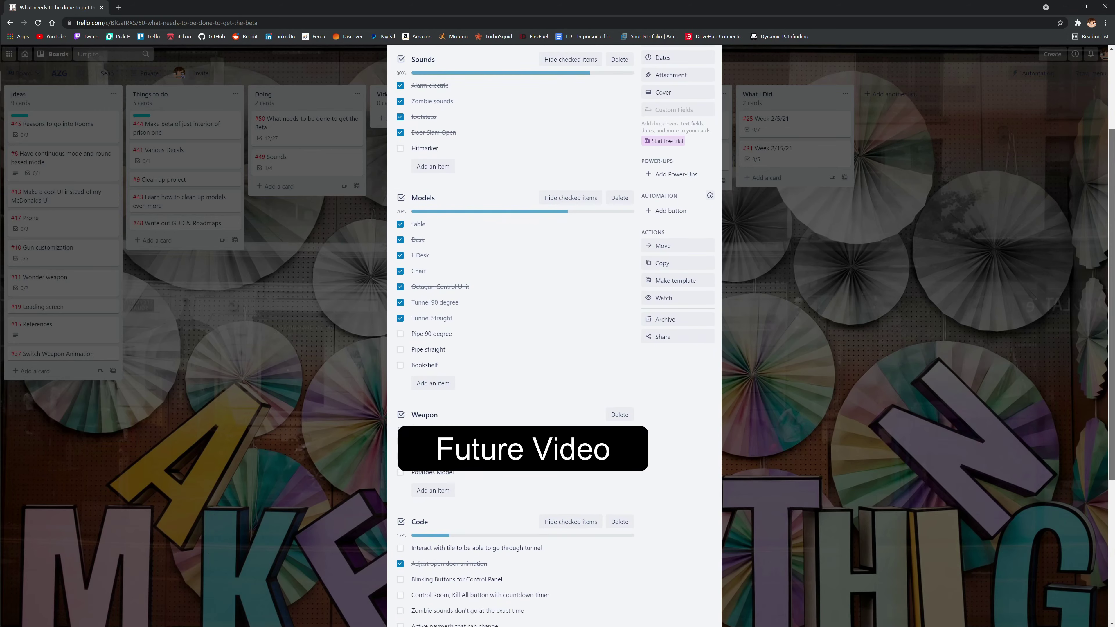
{"action": "scroll", "coordinate": [1113, 222], "scroll_direction": "down", "scroll_amount": 3}
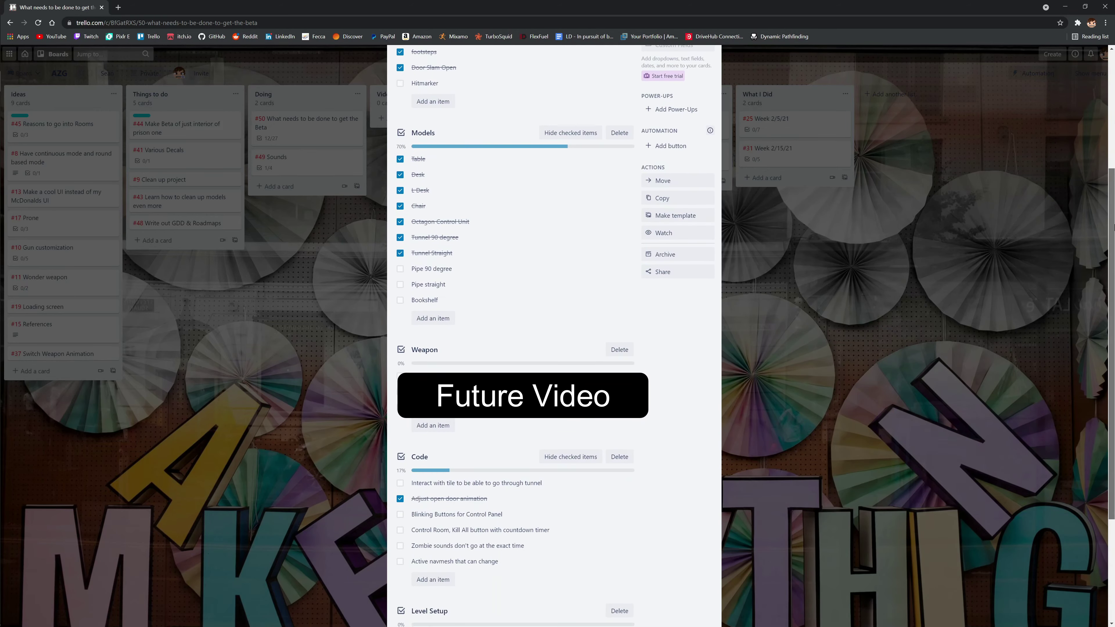
{"action": "scroll", "coordinate": [1113, 255], "scroll_direction": "down", "scroll_amount": 3}
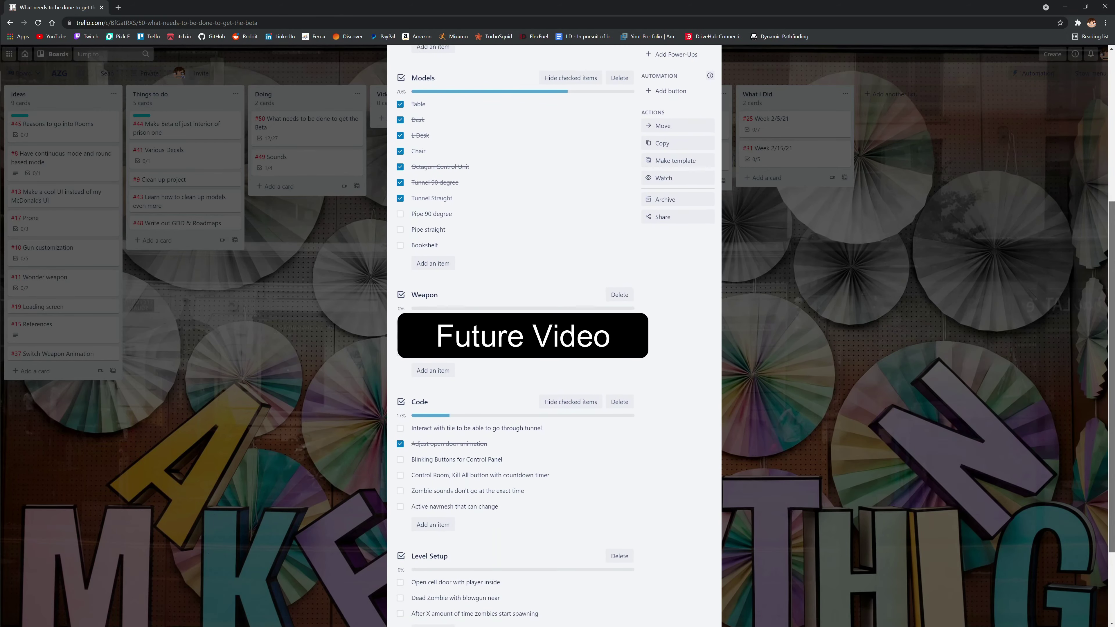
{"action": "left_click_drag", "start_coordinate": [1113, 291], "coordinate": [1113, 336]}
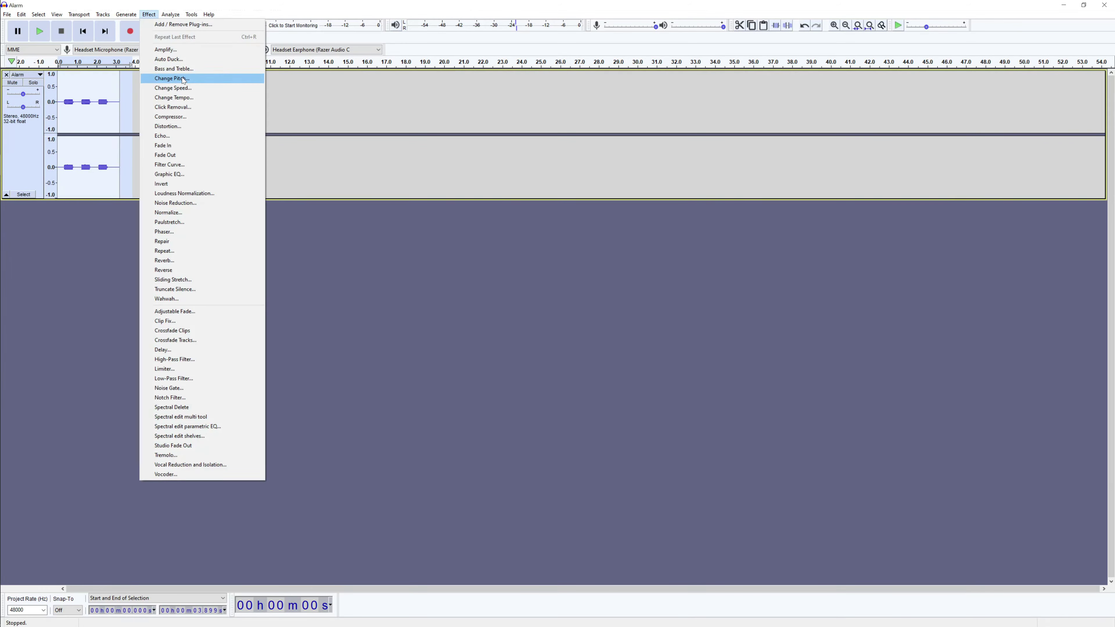
Check Change Pitch without applying it, then play back the shortened alarm
{"action": "left_click", "coordinate": [175, 78]}
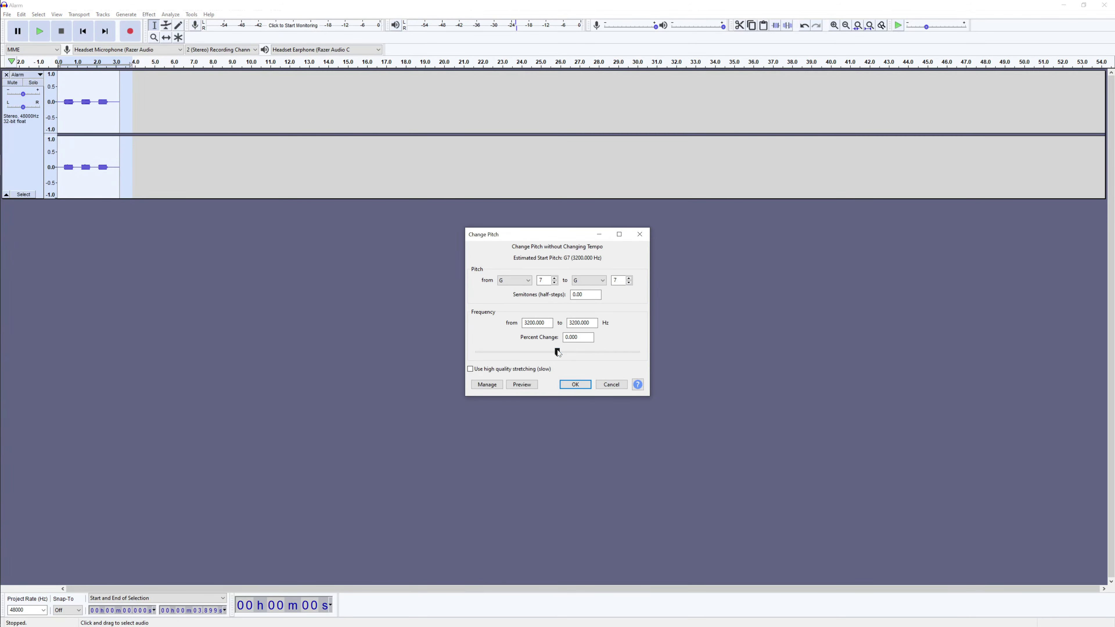
{"action": "key", "text": "Escape"}
{"action": "key", "text": "space"}
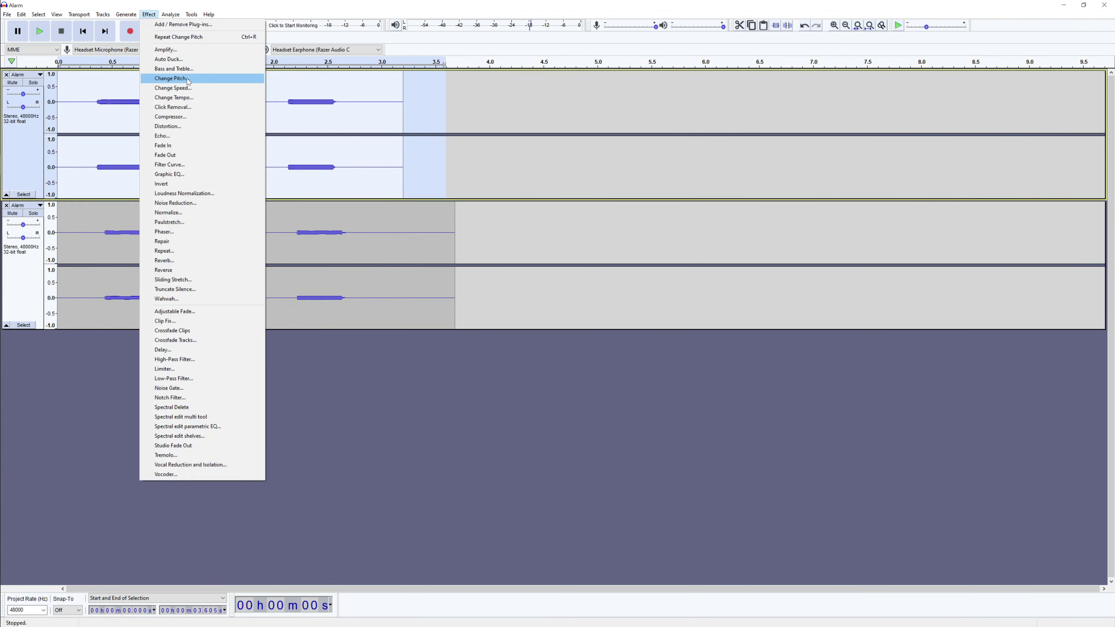
Give the beeps an 8 dB Bass boost, look at Change Tempo, and preview the alarm
{"action": "left_click", "coordinate": [193, 78]}
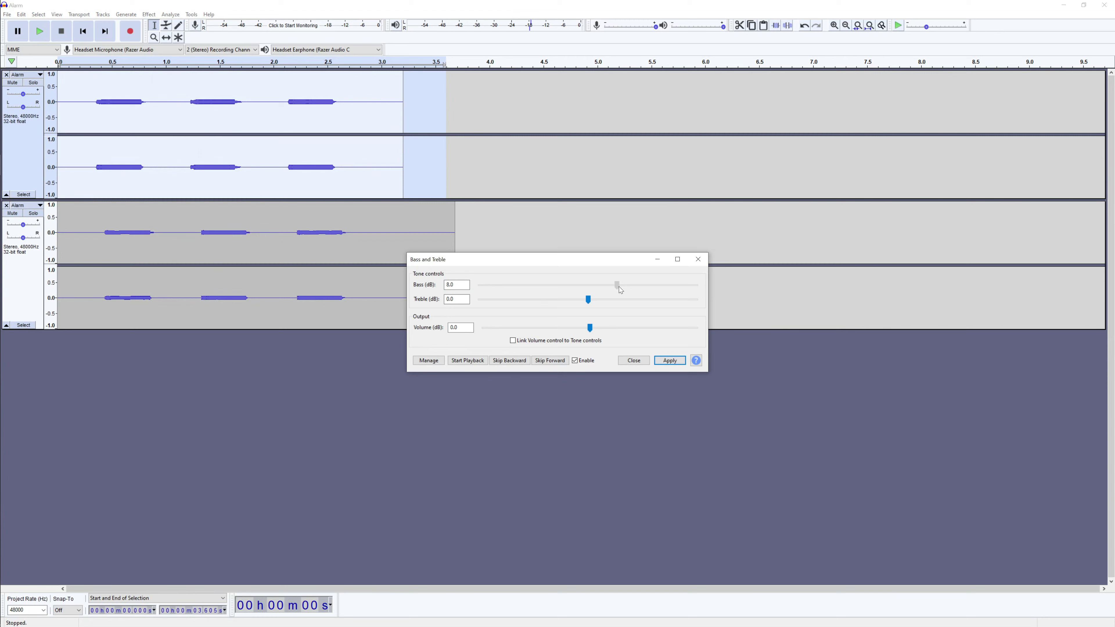
{"action": "left_click_drag", "start_coordinate": [619, 287], "coordinate": [687, 284]}
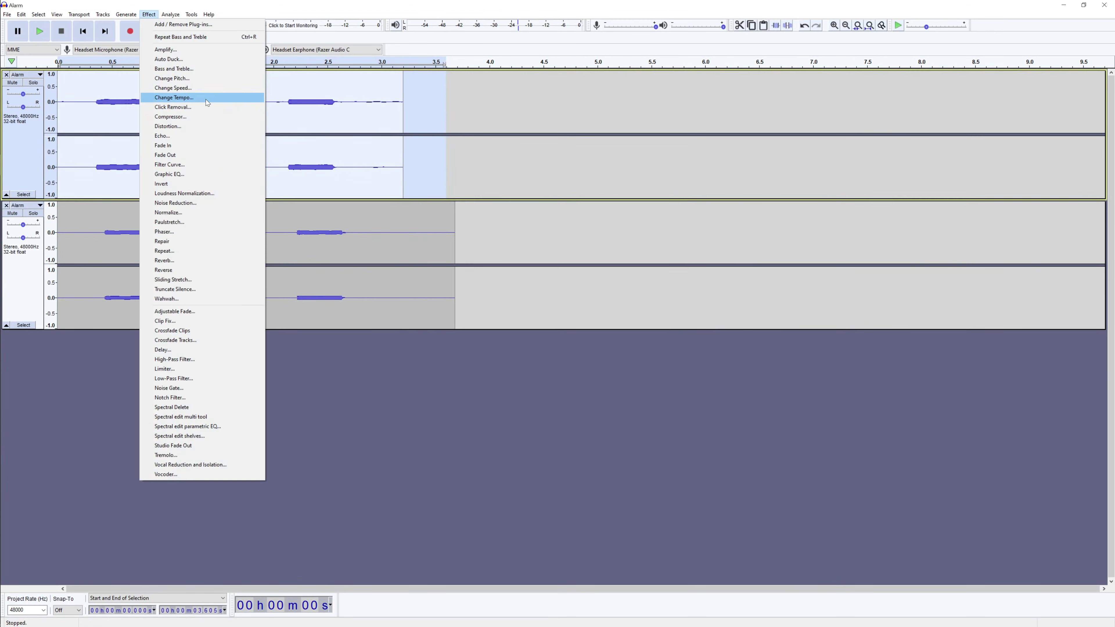
{"action": "left_click", "coordinate": [208, 97]}
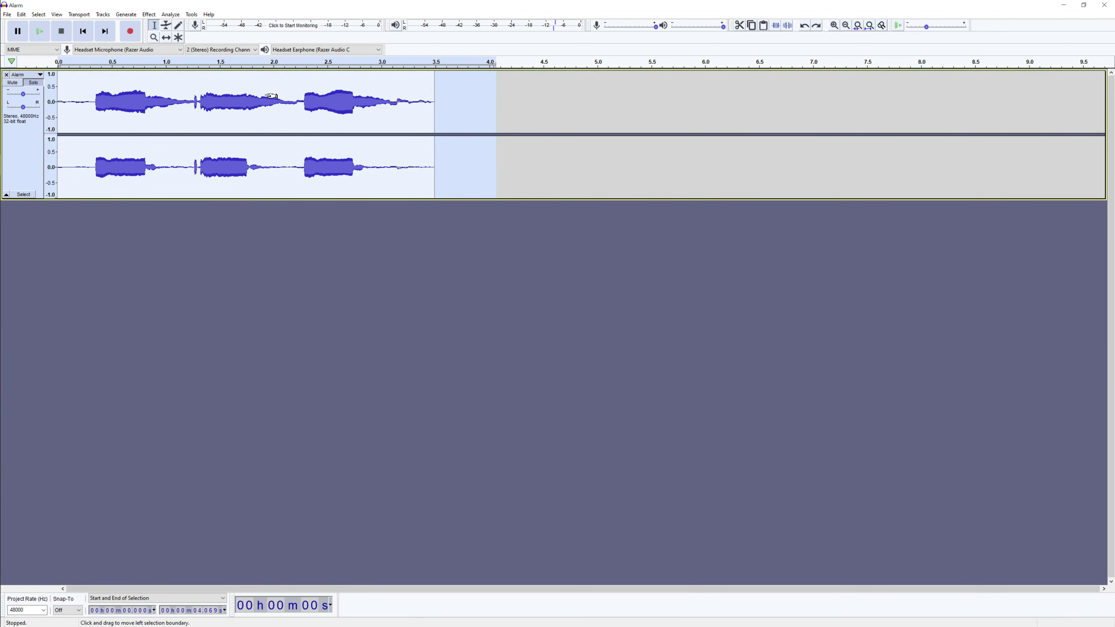
{"action": "key", "text": "space"}
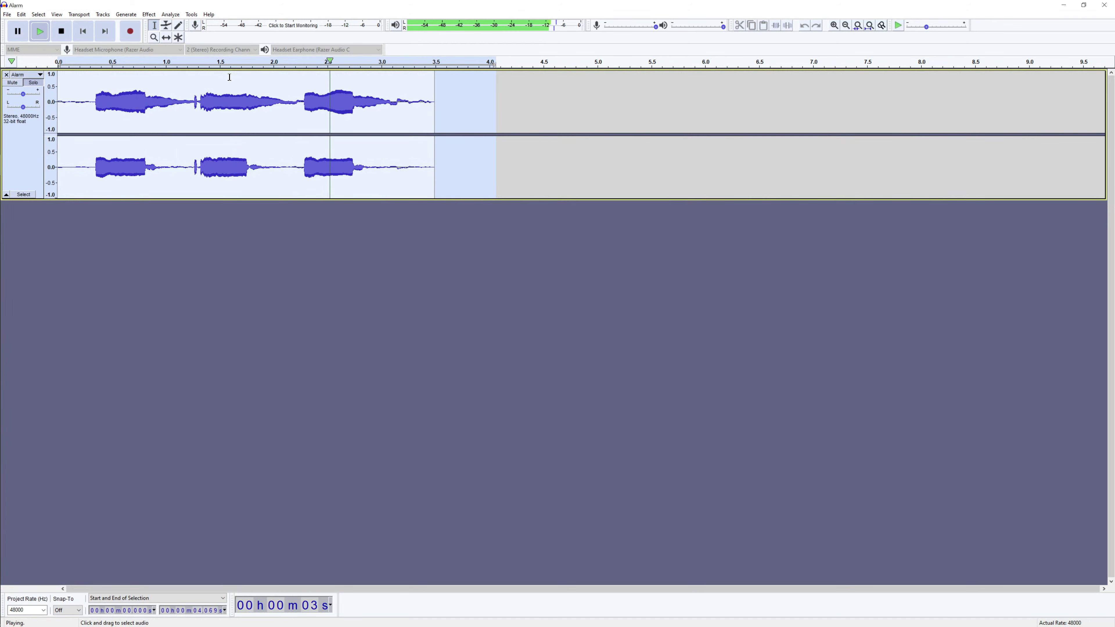
Preview the quiet tail of AlarmDying, then apply Bass and Treble to the whole clip
{"action": "key", "text": "space"}
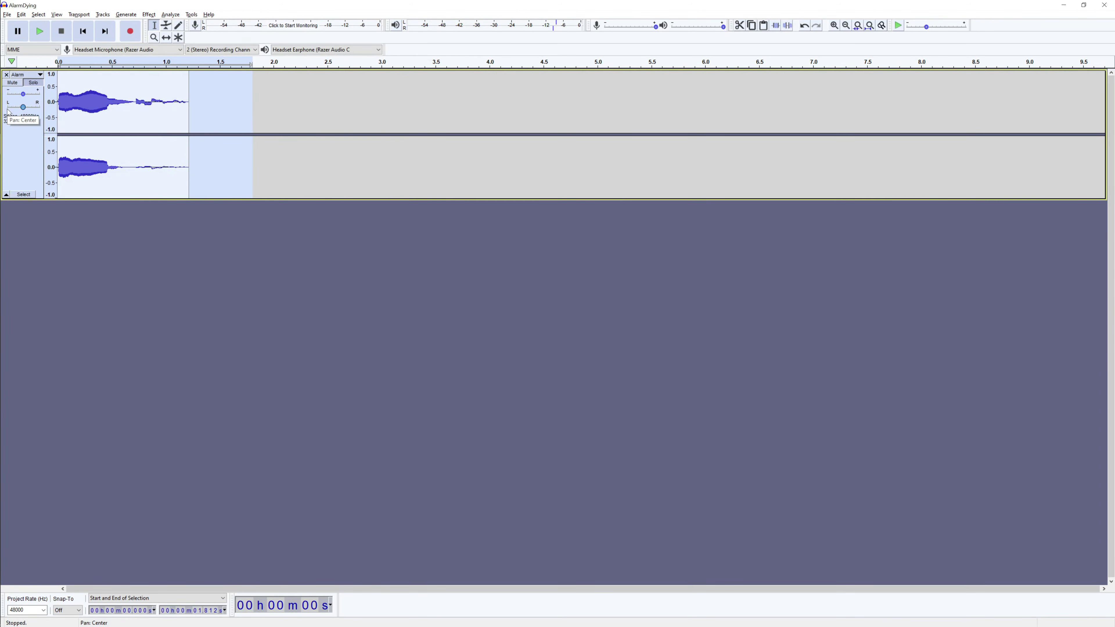
{"action": "left_click", "coordinate": [149, 14]}
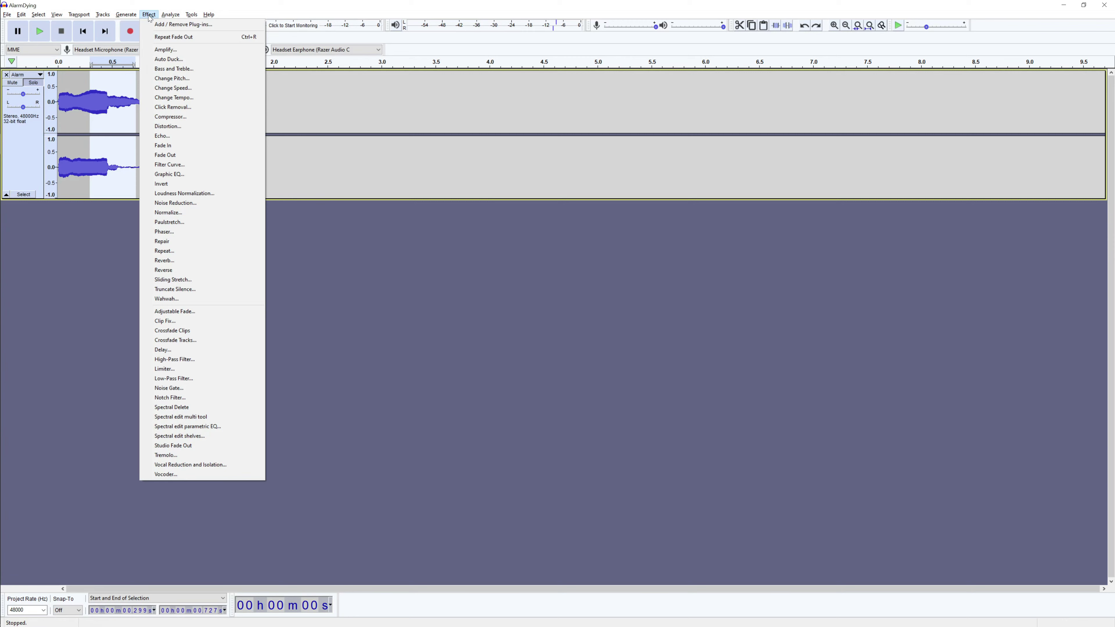
{"action": "left_click_drag", "start_coordinate": [135, 132], "coordinate": [191, 131]}
{"action": "key", "text": "space"}
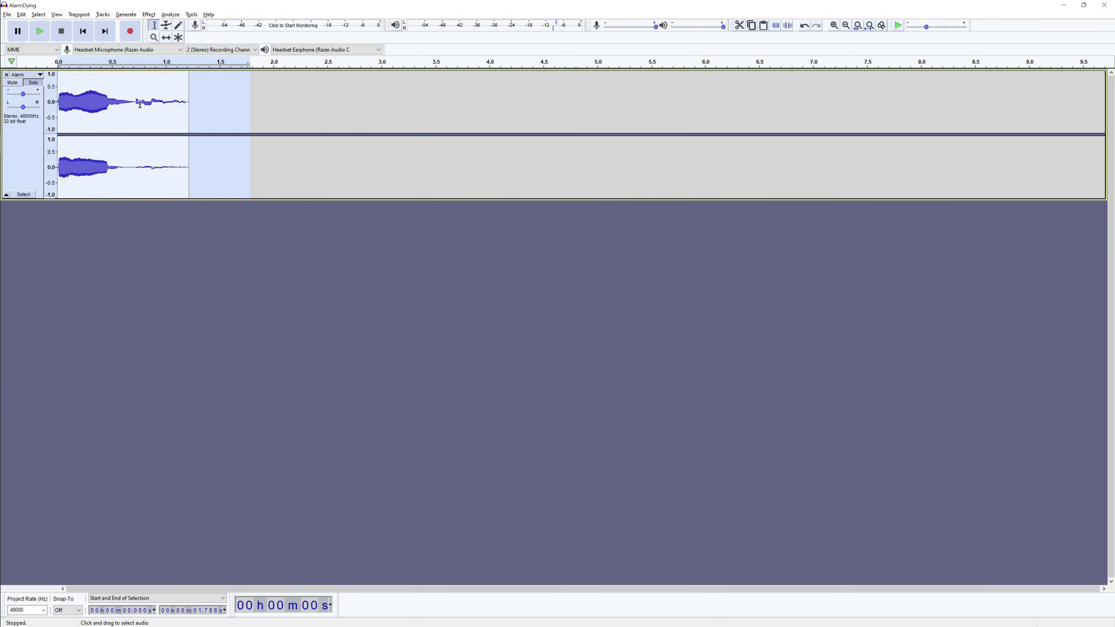
{"action": "left_click", "coordinate": [149, 14]}
{"action": "left_click", "coordinate": [174, 69]}
{"action": "key", "text": "ctrl+a"}
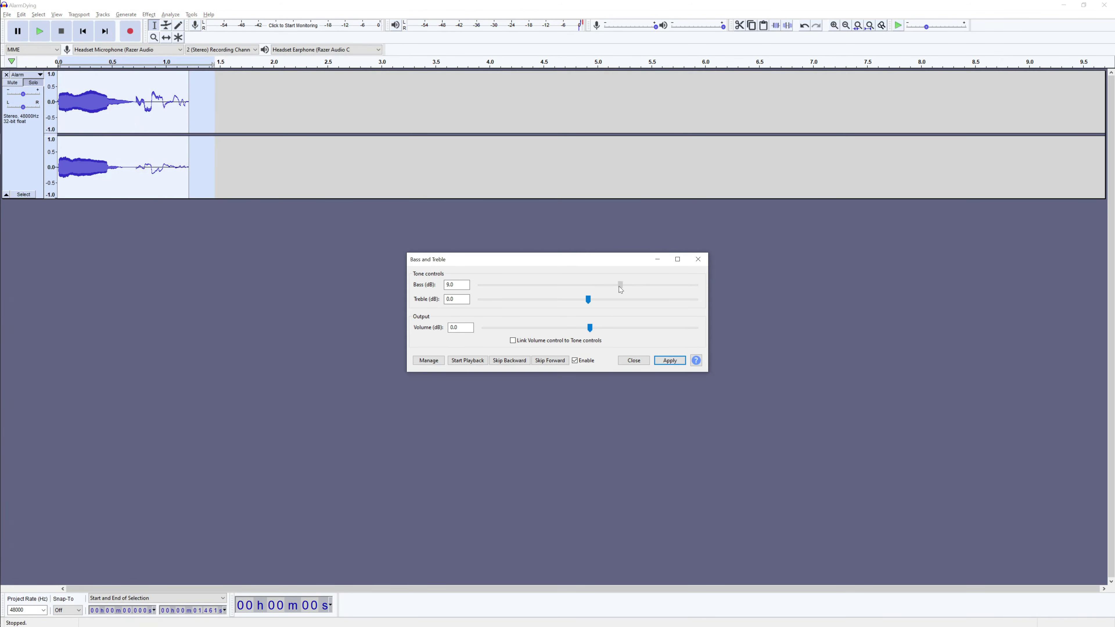
{"action": "key", "text": "Return"}
Select the tail from about 0.7 s onward and amplify it
{"action": "left_click_drag", "start_coordinate": [221, 120], "coordinate": [135, 119]}
{"action": "left_click", "coordinate": [149, 14]}
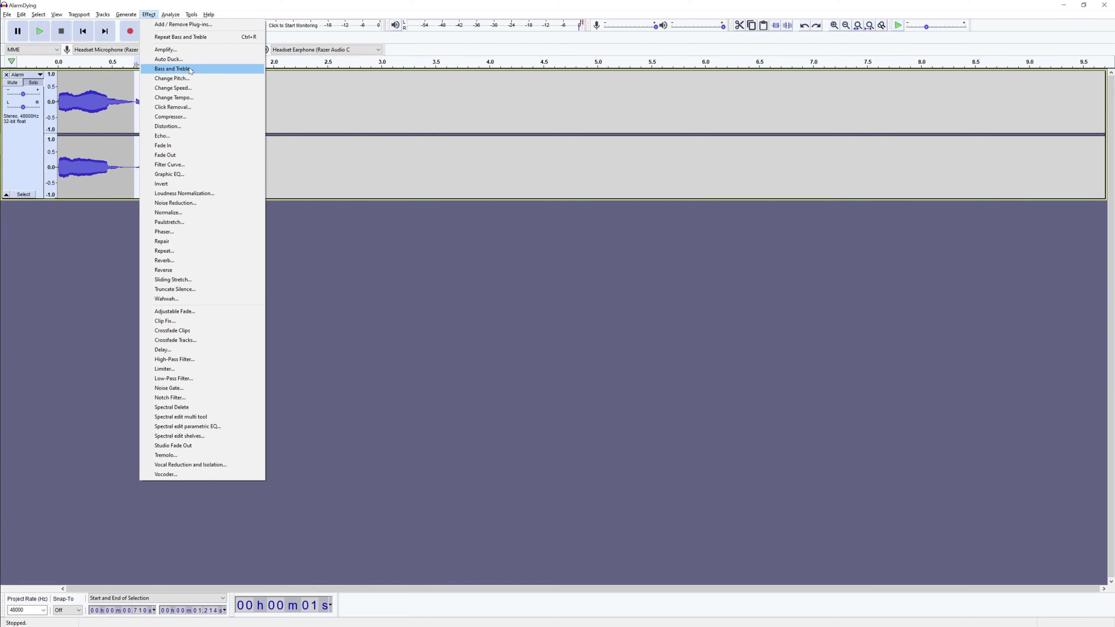
{"action": "key", "text": "Escape"}
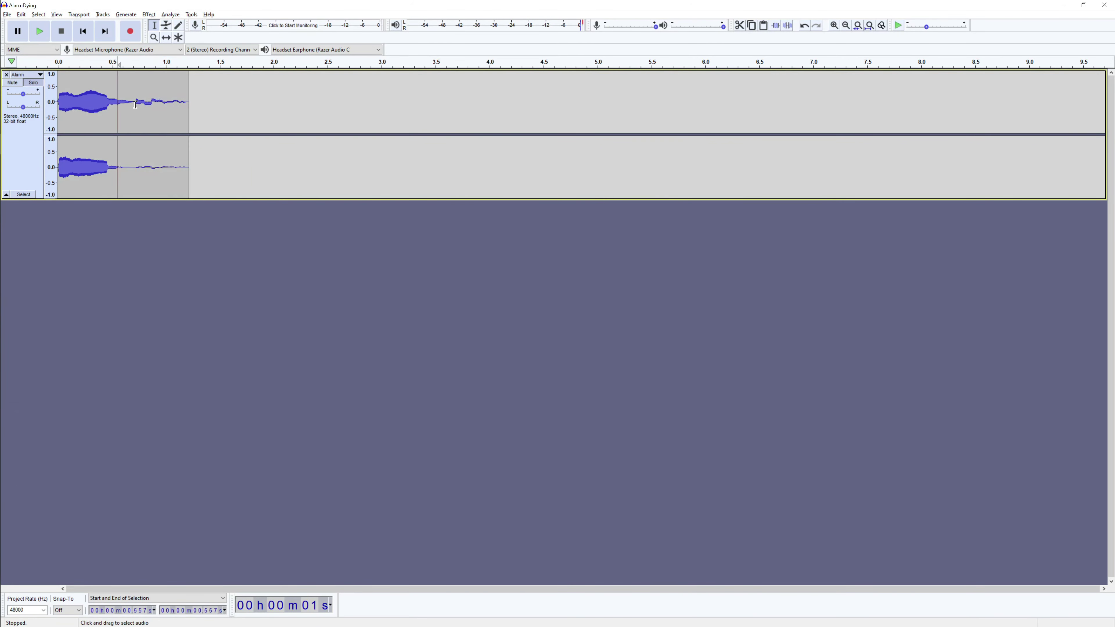
{"action": "left_click_drag", "start_coordinate": [138, 119], "coordinate": [269, 119]}
{"action": "left_click", "coordinate": [149, 15]}
{"action": "left_click", "coordinate": [166, 49]}
{"action": "left_click", "coordinate": [575, 348]}
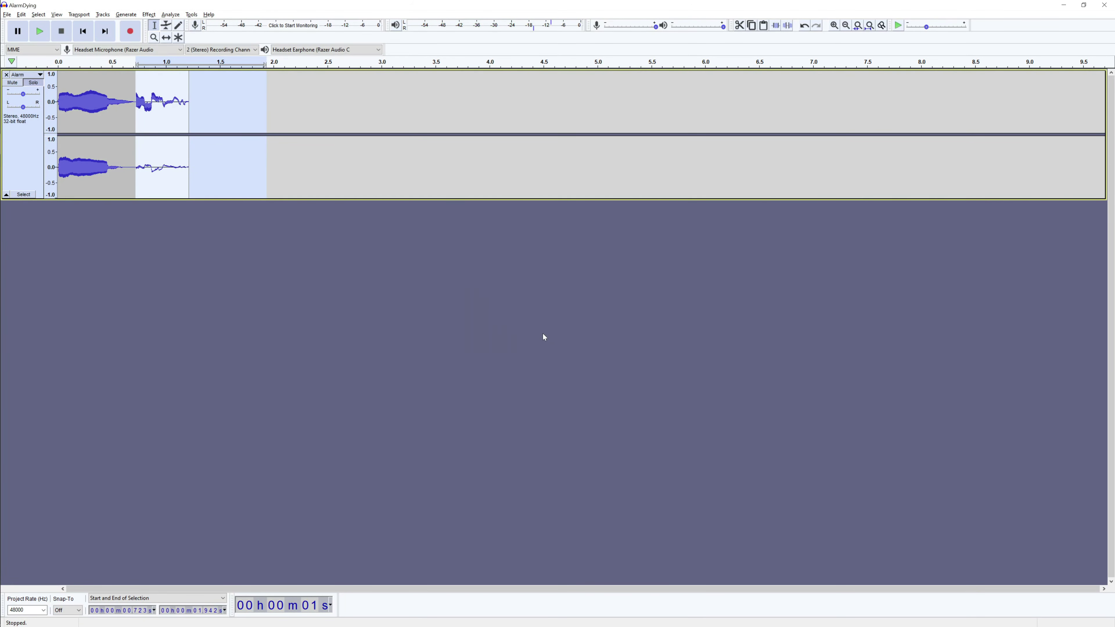
Try the Auto Duck effect, dismiss its error, and browse the other effects
{"action": "left_click", "coordinate": [149, 15]}
{"action": "left_click", "coordinate": [184, 59]}
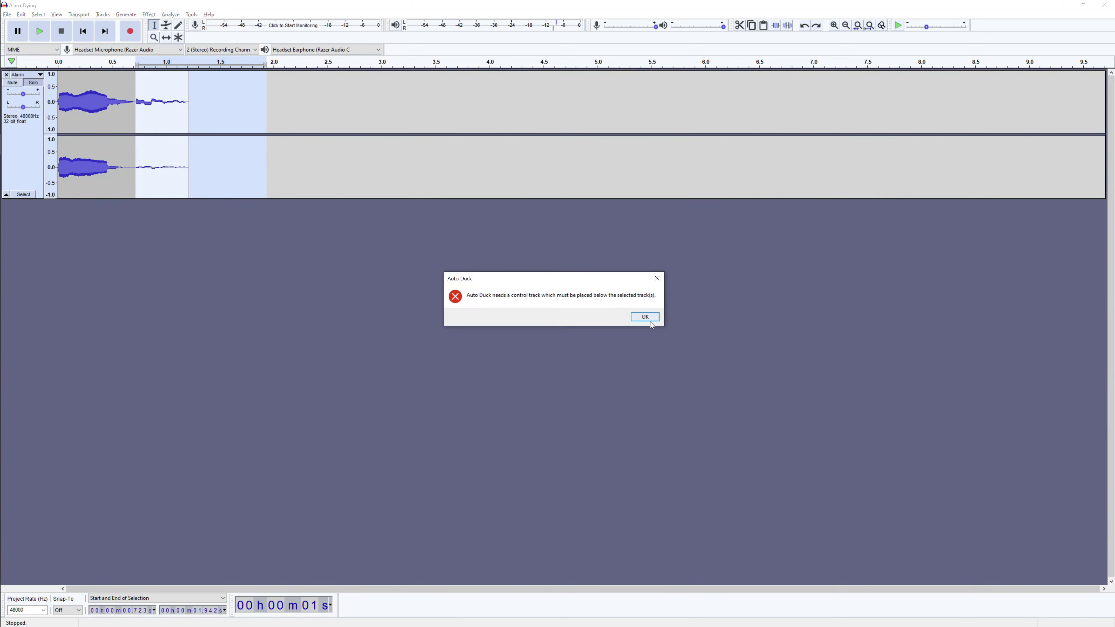
{"action": "key", "text": "Return"}
{"action": "key", "text": "alt+c"}
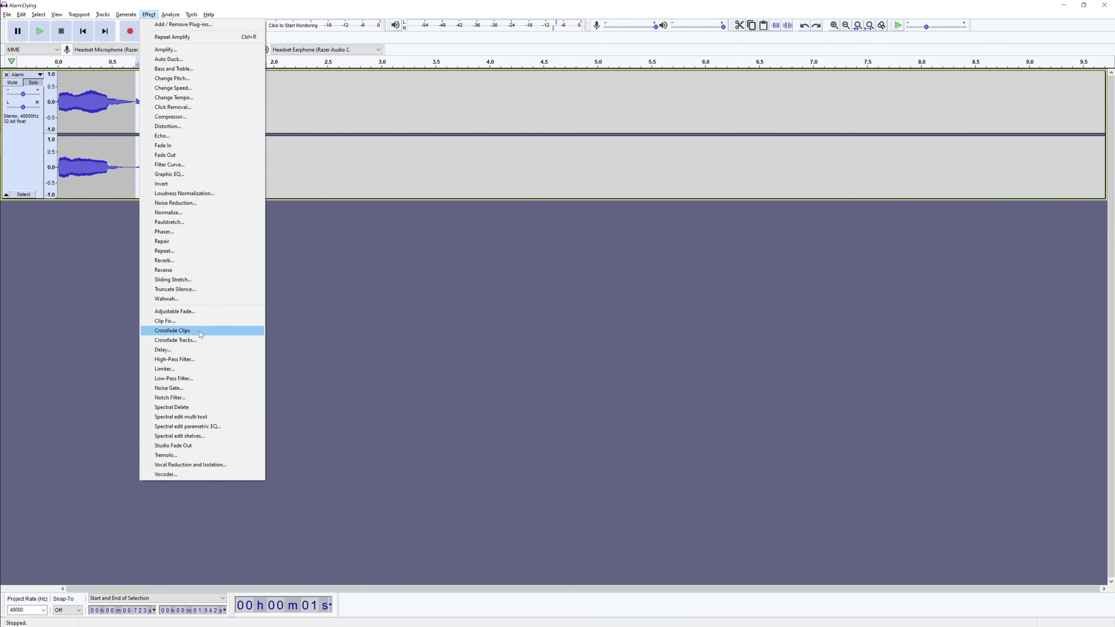
{"action": "key", "text": "Escape"}
Apply an Adjustable Fade of type Fade Down to the 0.3–0.7 s section
{"action": "left_click_drag", "start_coordinate": [137, 101], "coordinate": [90, 101]}
{"action": "left_click", "coordinate": [149, 14]}
{"action": "left_click", "coordinate": [176, 358]}
{"action": "left_click", "coordinate": [613, 271]}
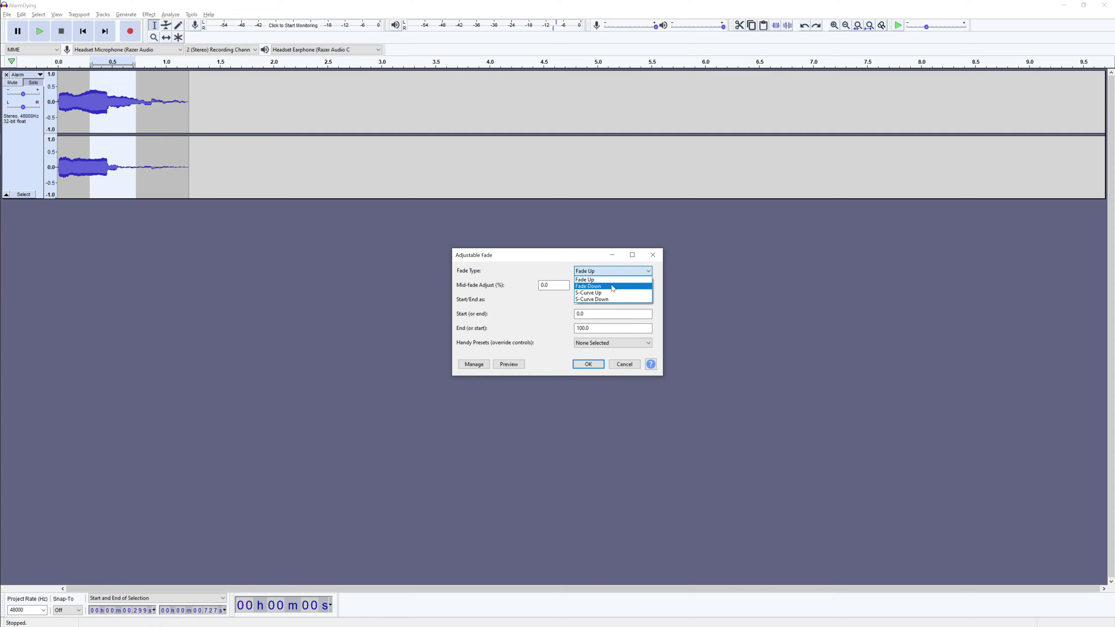
{"action": "left_click", "coordinate": [605, 291]}
{"action": "left_click_drag", "start_coordinate": [627, 286], "coordinate": [614, 287]}
{"action": "left_click", "coordinate": [588, 364]}
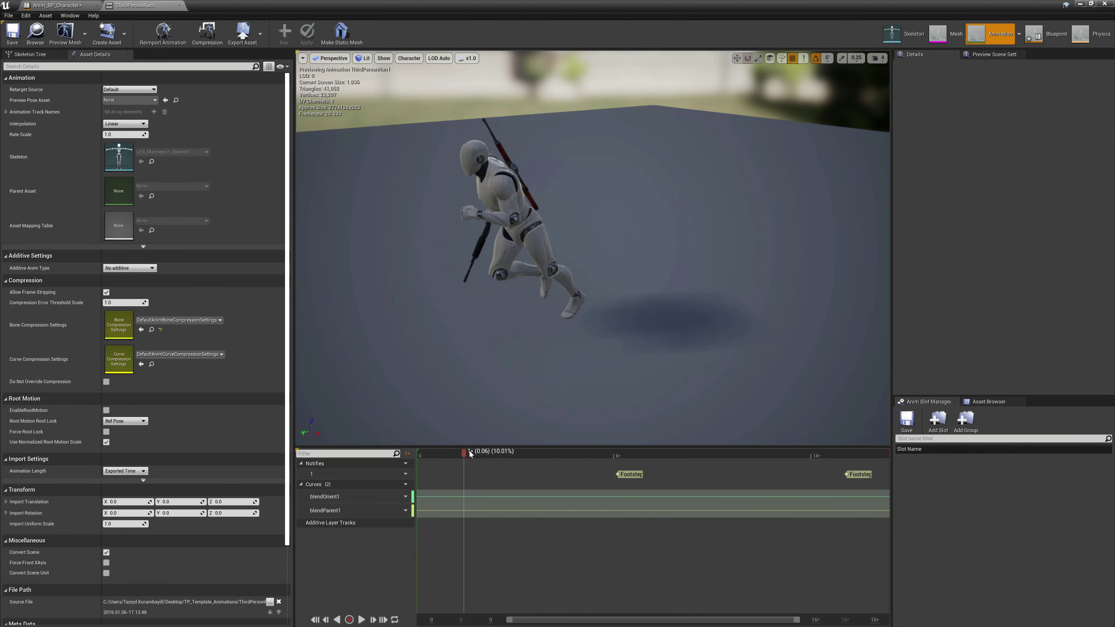
Scrub the ThirdPersonRun1 Footstep notifies, then view the Anim_BP_Character Play Sound at Location nodes
{"action": "left_click_drag", "start_coordinate": [470, 454], "coordinate": [842, 452]}
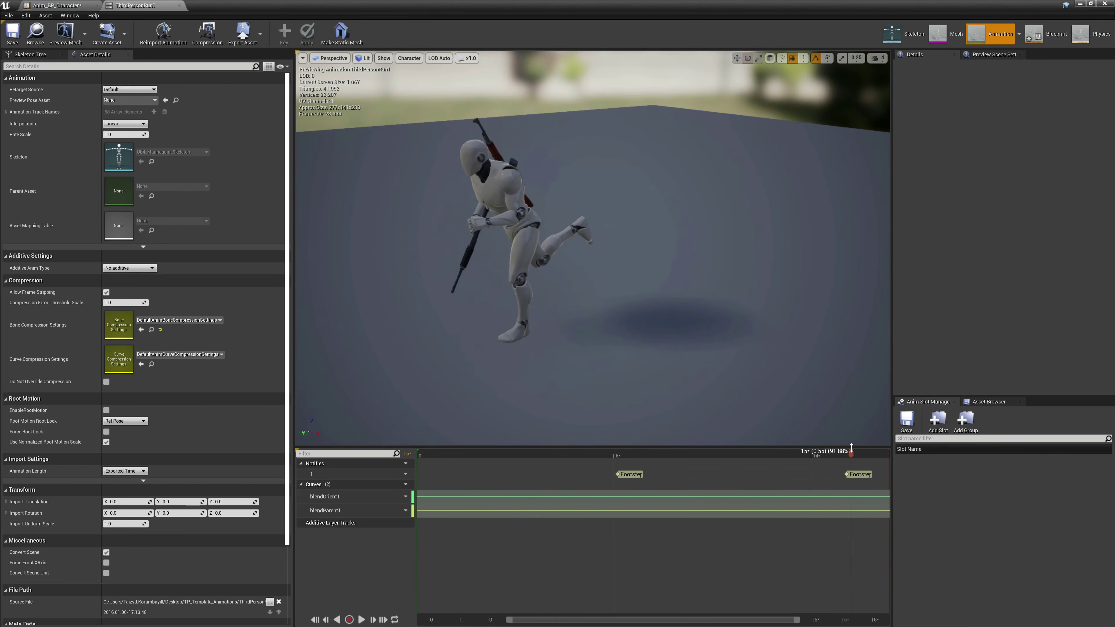
{"action": "left_click", "coordinate": [52, 6]}
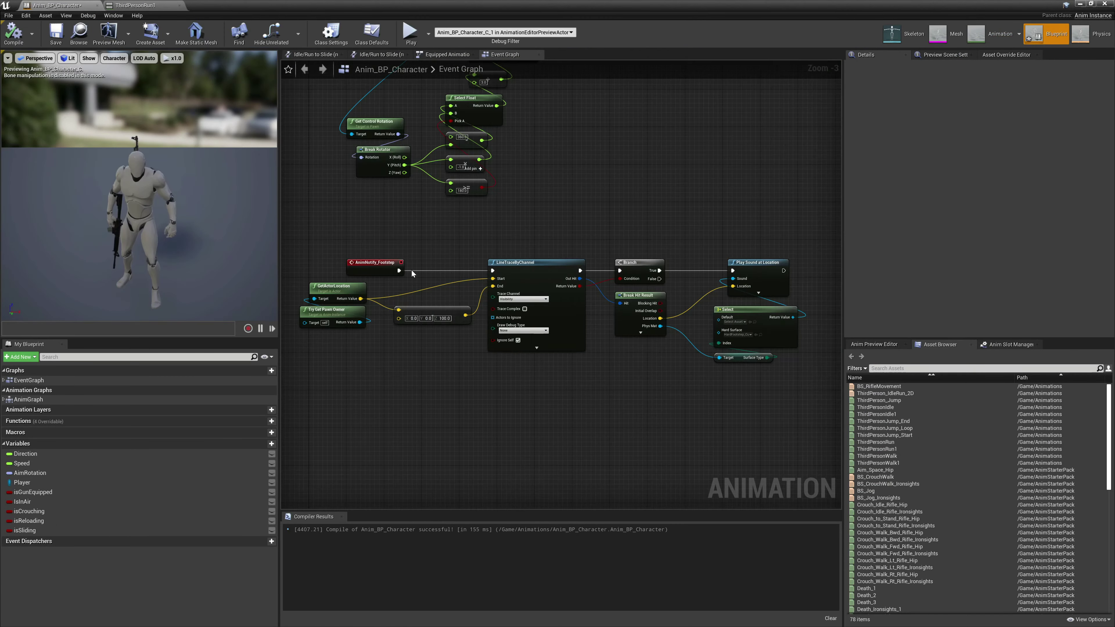
{"action": "left_click_drag", "start_coordinate": [419, 265], "coordinate": [281, 281]}
{"action": "left_click_drag", "start_coordinate": [571, 281], "coordinate": [357, 277]}
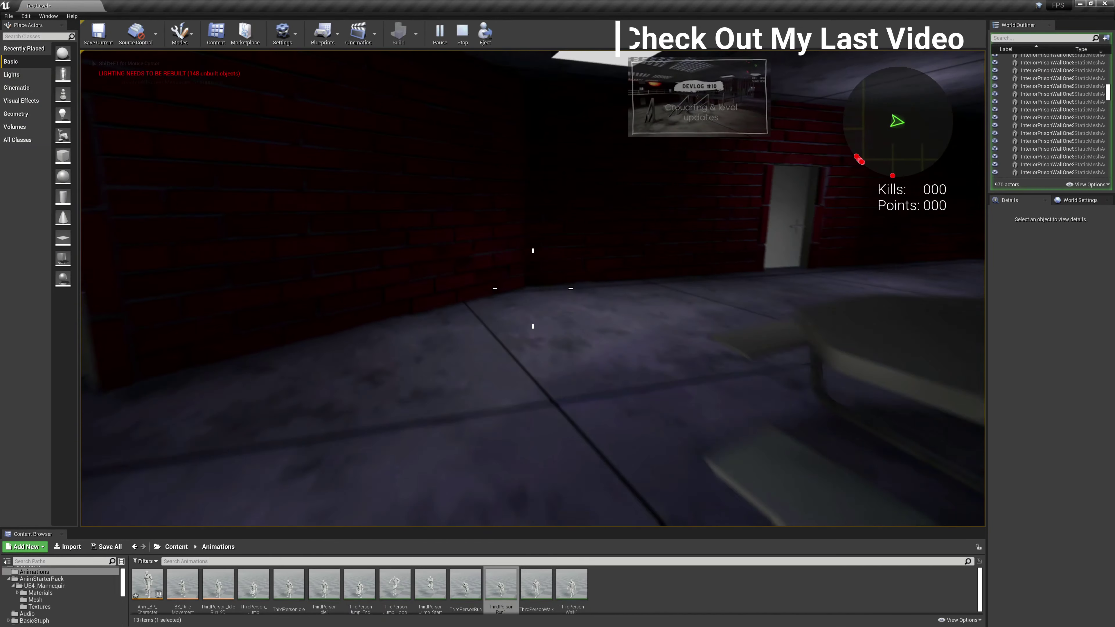
Walk the player forward with W through the doorway into the next room
{"action": "key", "text": "w"}
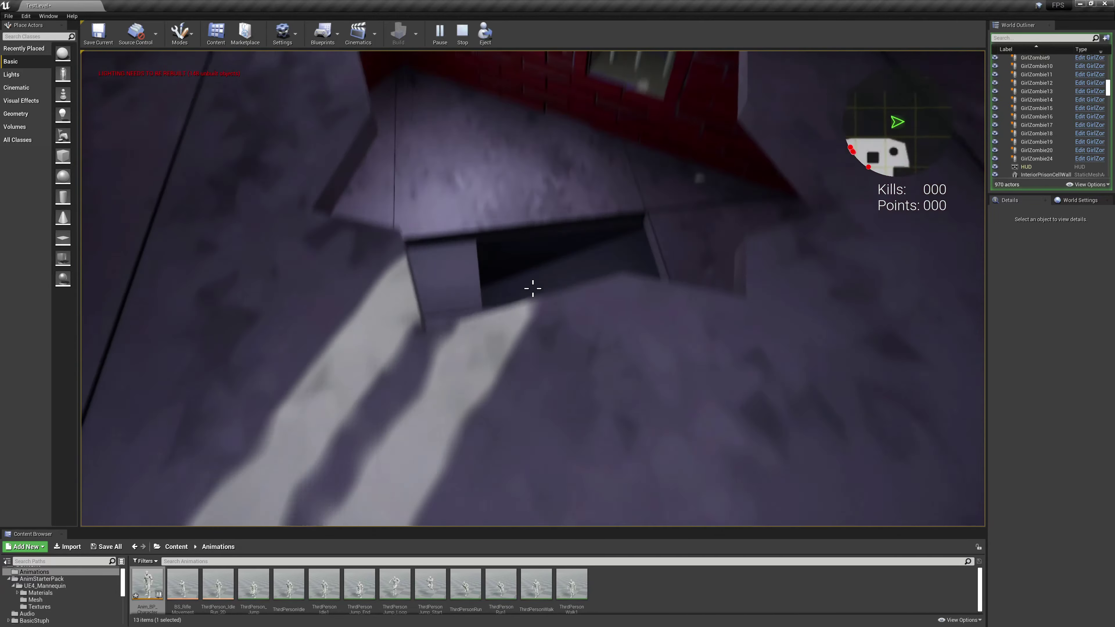
Return input to the running game and walk up to the desk beside the bloodied body
{"action": "left_click", "coordinate": [533, 288]}
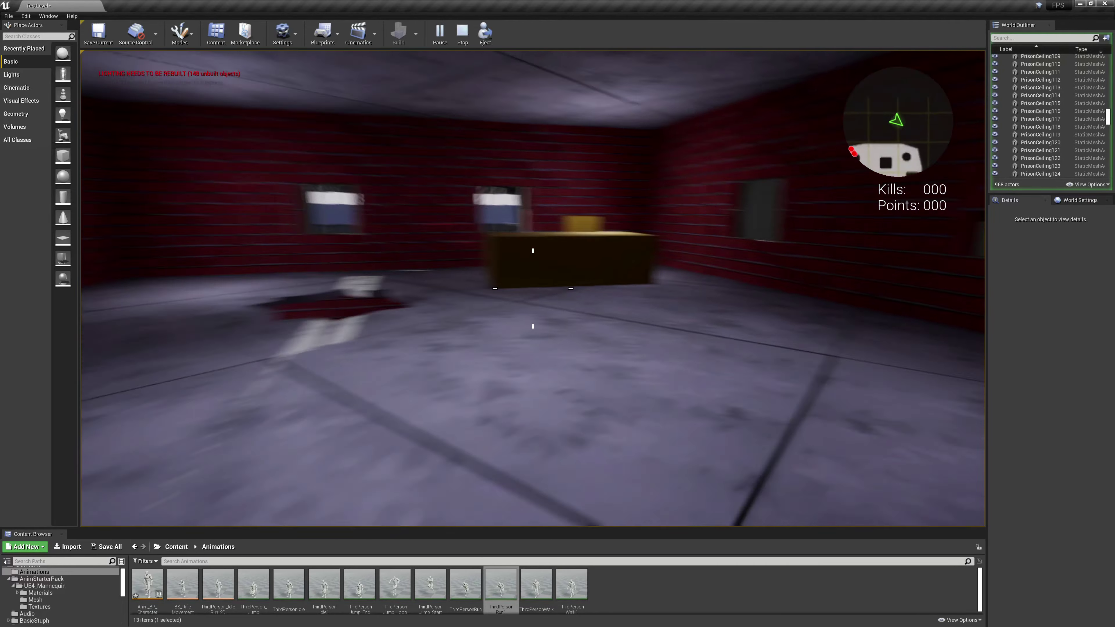
{"action": "mouse_move", "coordinate": [532, 288]}
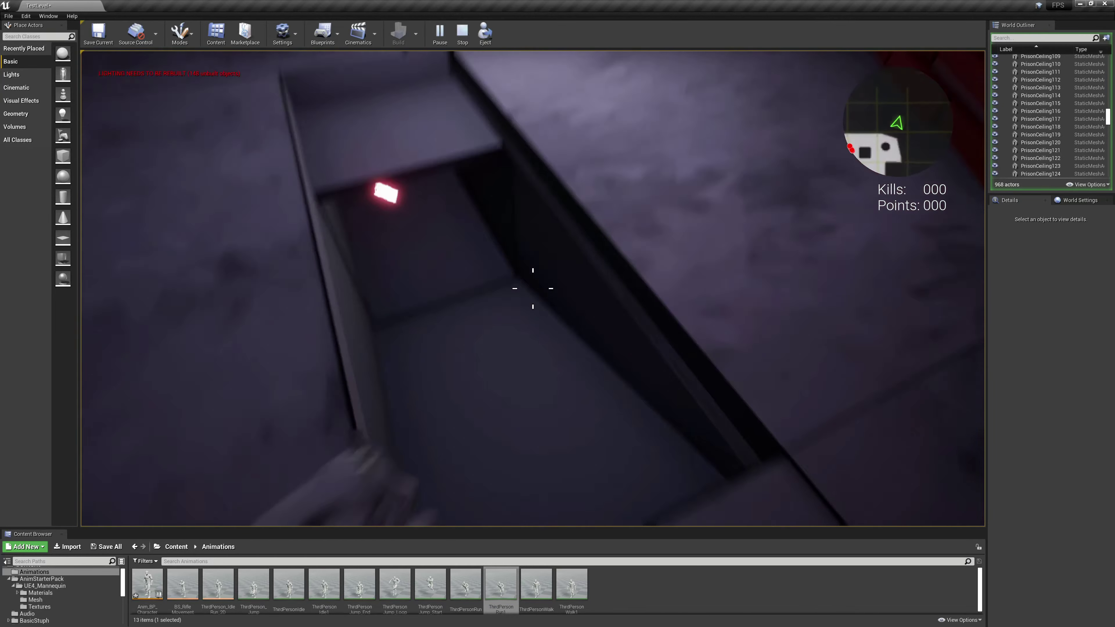
Throw seven glow sticks down the floor hole into the tunnel, then walk forward and drop into the lit pit
{"action": "left_click", "coordinate": [533, 288]}
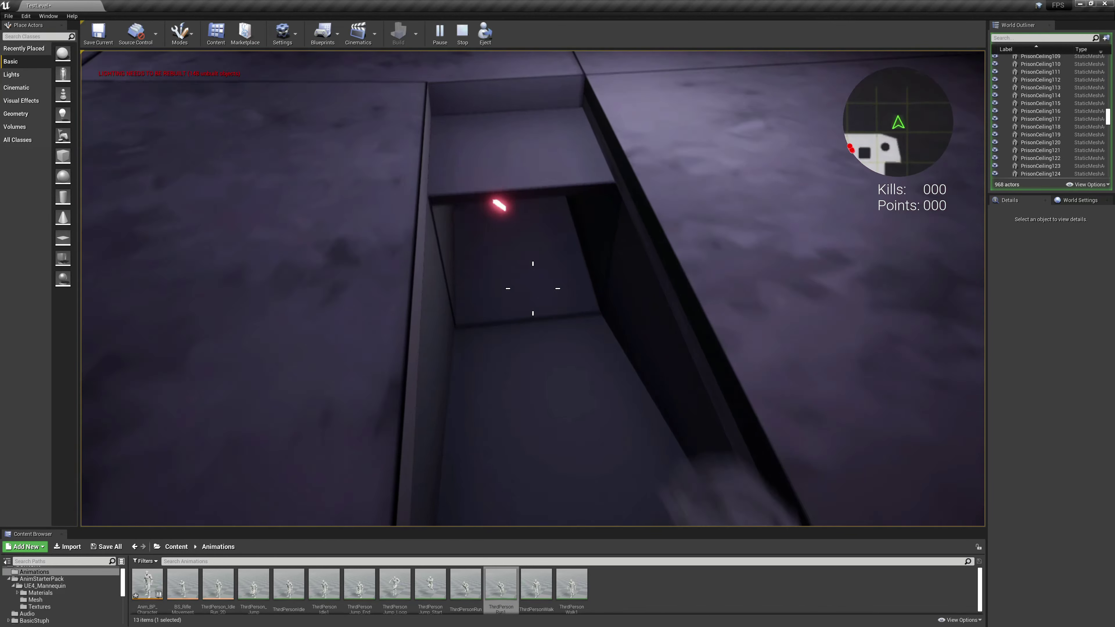
{"action": "left_click", "coordinate": [532, 289]}
{"action": "left_click", "coordinate": [532, 288]}
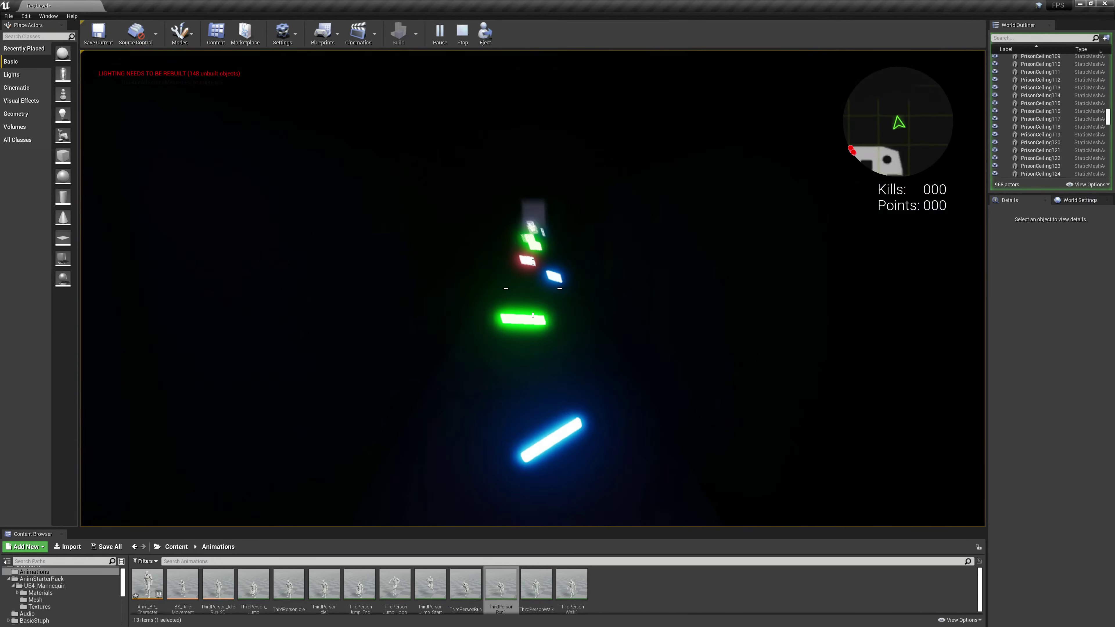
{"action": "left_click", "coordinate": [533, 288]}
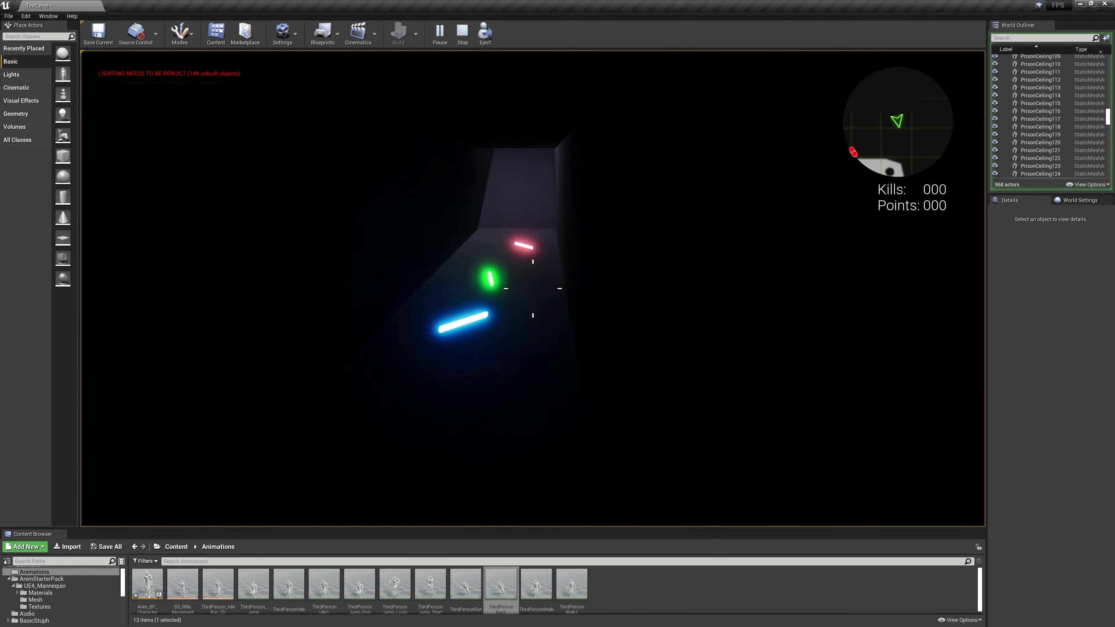
{"action": "left_click", "coordinate": [533, 288]}
{"action": "left_click", "coordinate": [532, 288]}
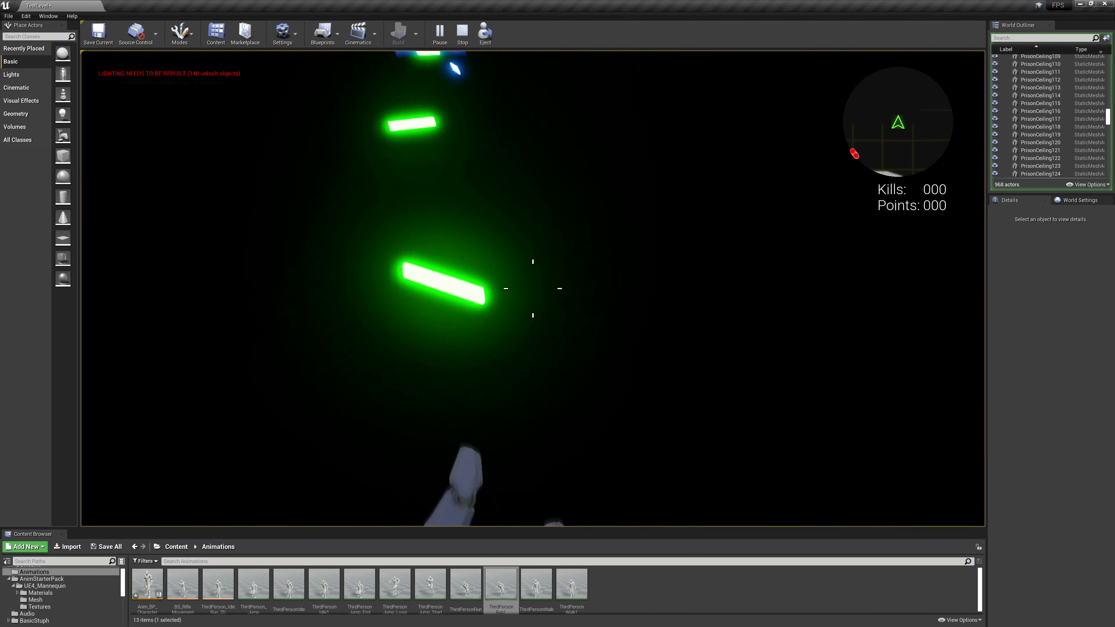
{"action": "left_click", "coordinate": [532, 288]}
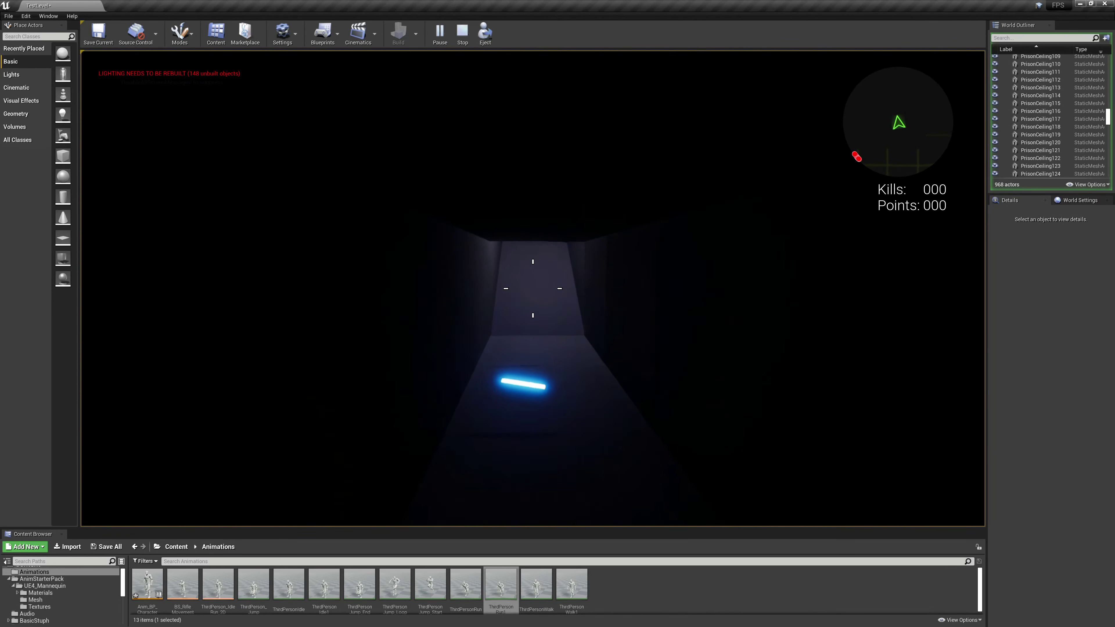
{"action": "key", "text": "w"}
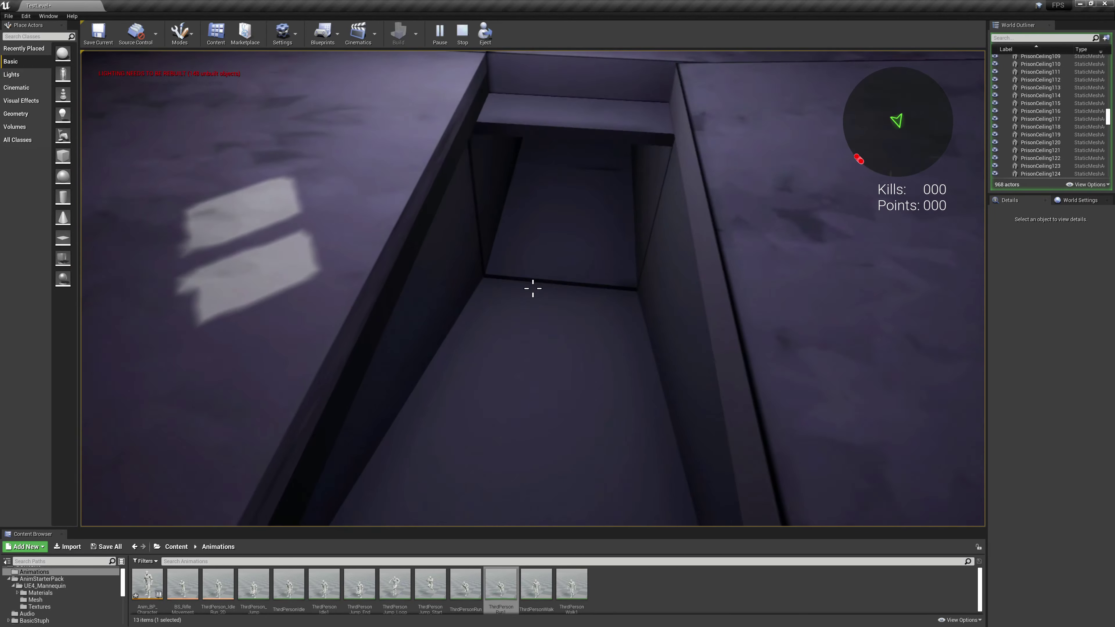
{"action": "key", "text": "w"}
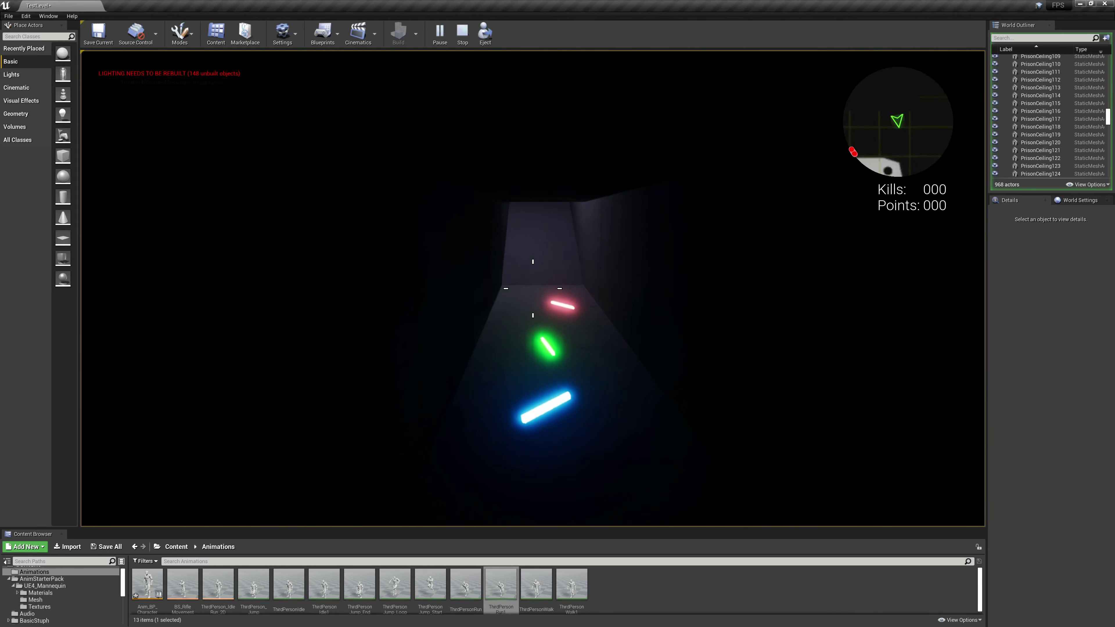
Walk out of the tunnel, cross the large hall, climb the stairs and approach the U-shaped control desk
{"action": "key", "text": "w"}
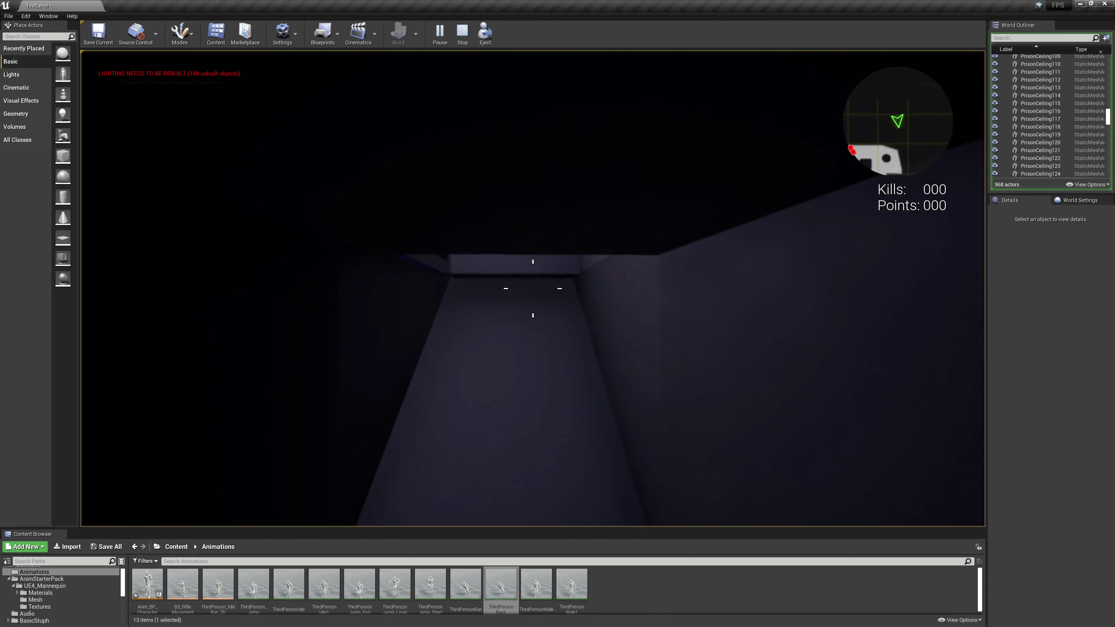
{"action": "key", "text": "w"}
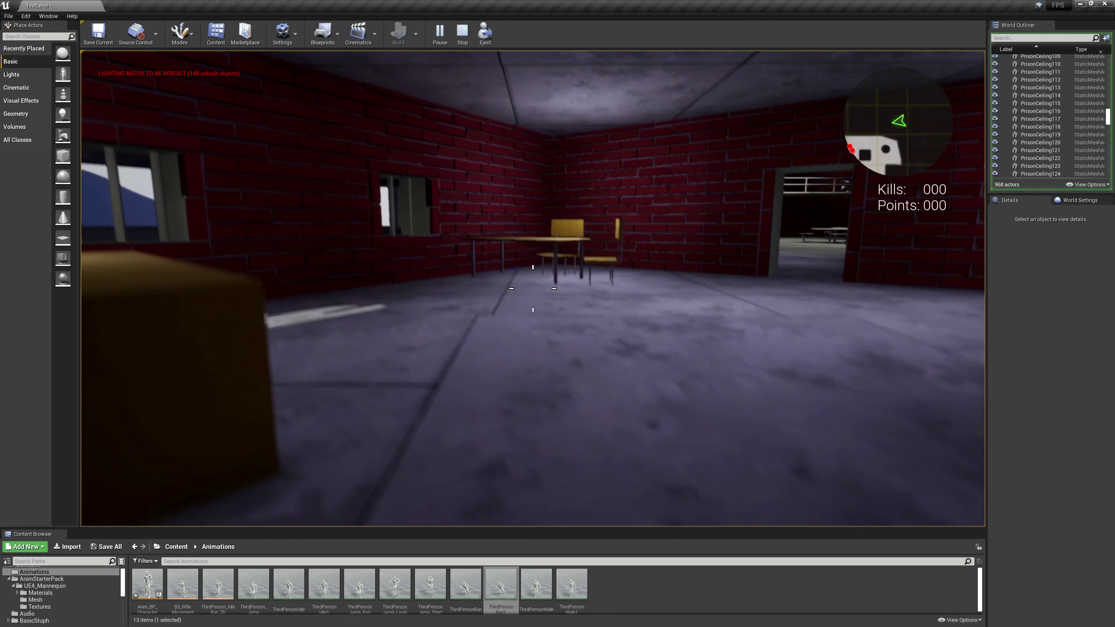
{"action": "key", "text": "w"}
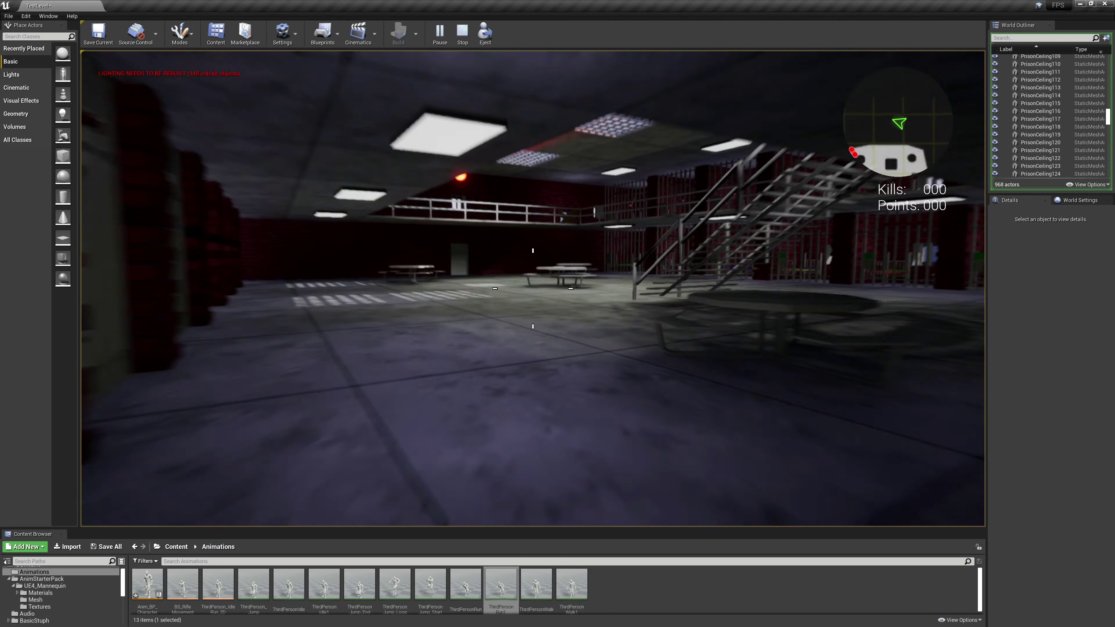
{"action": "key", "text": "w"}
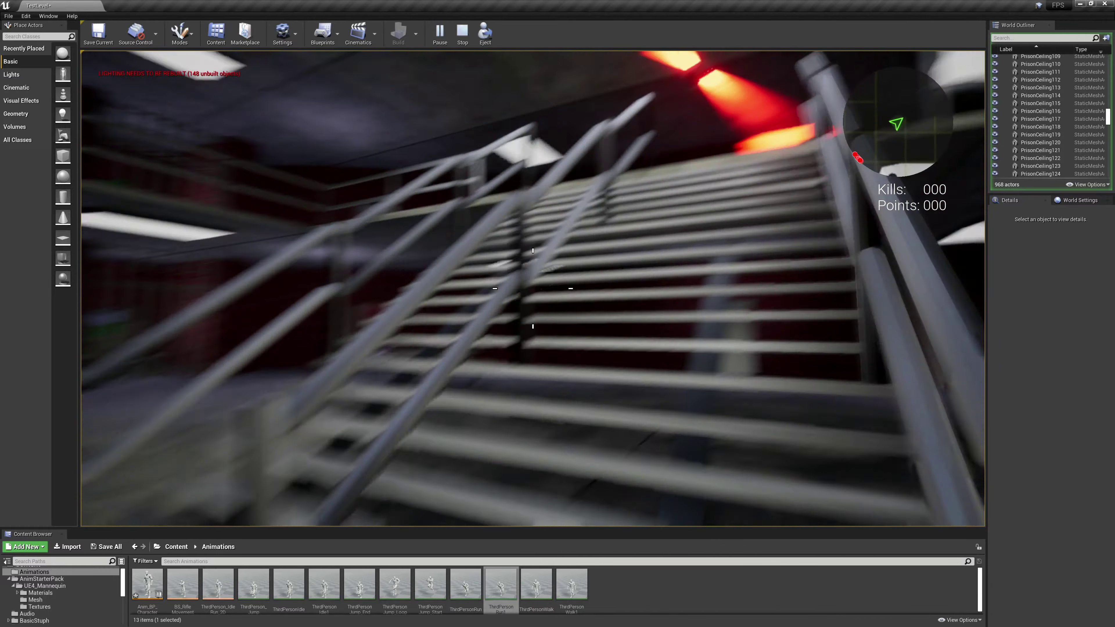
{"action": "key", "text": "w"}
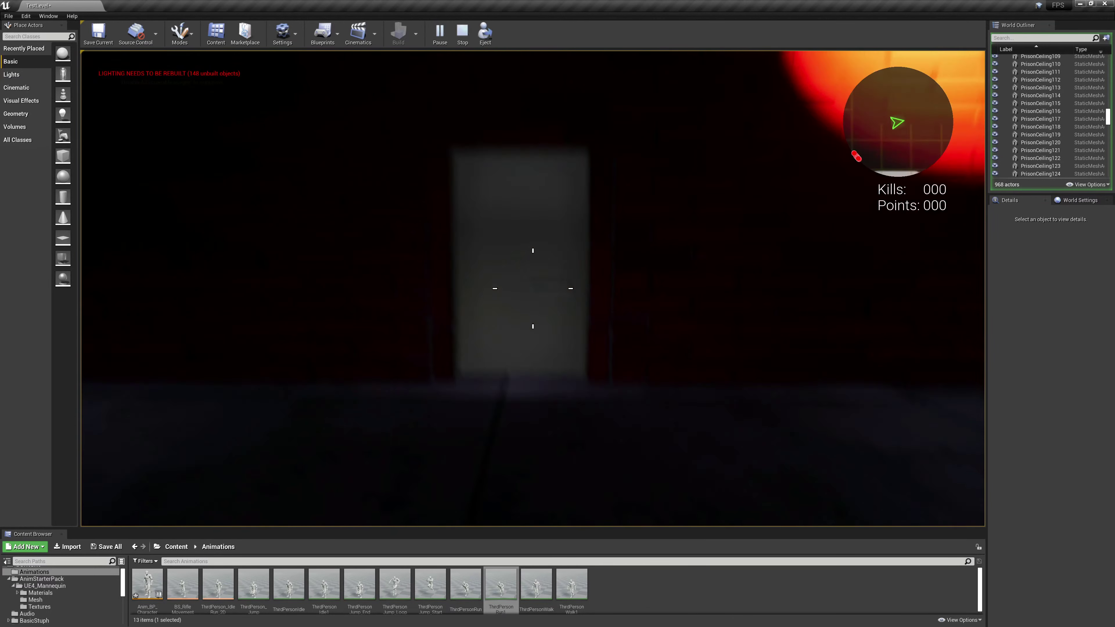
{"action": "key", "text": "w"}
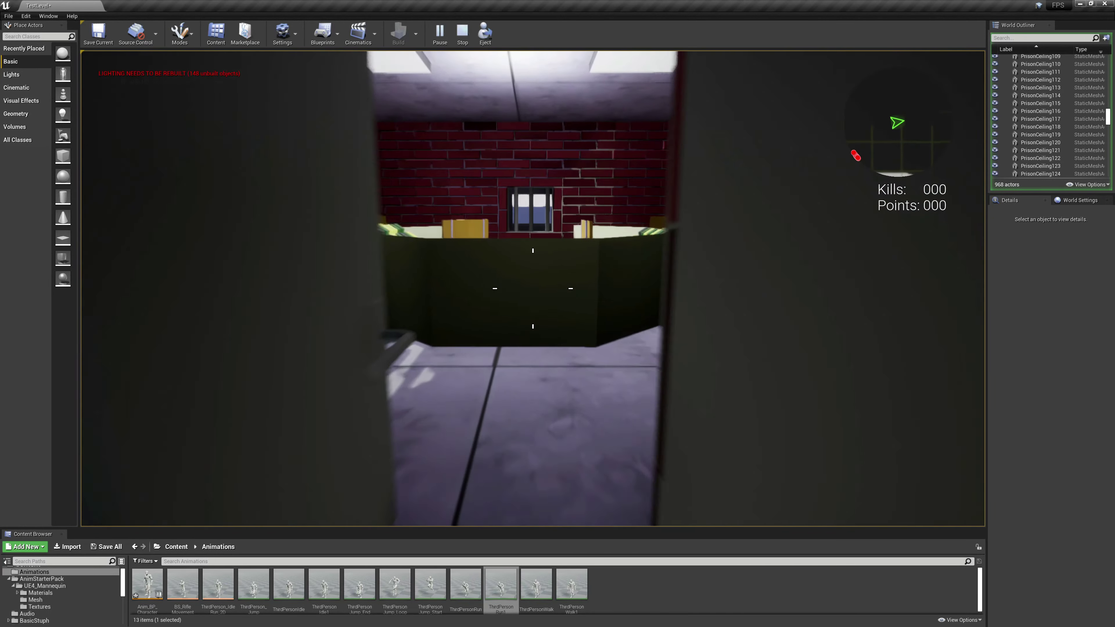
{"action": "key", "text": "w"}
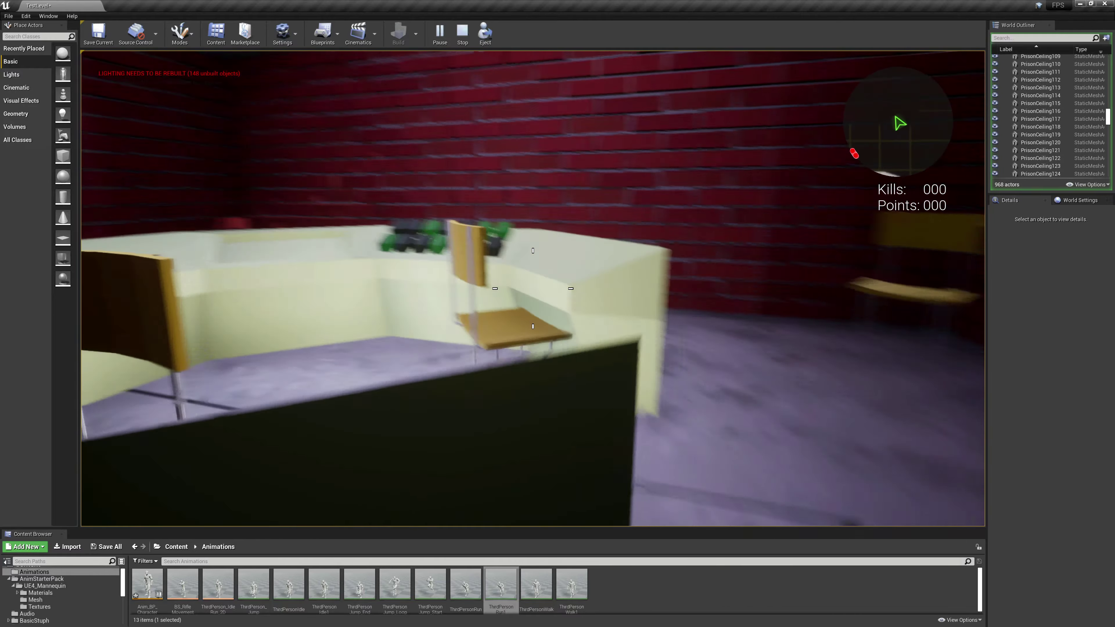
{"action": "key", "text": "w"}
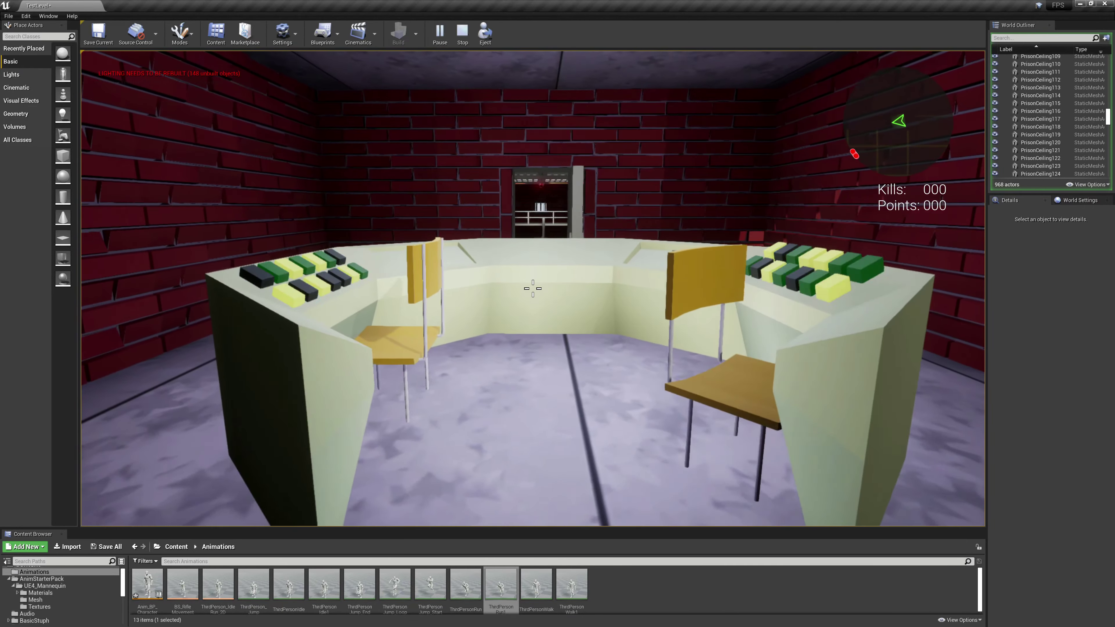